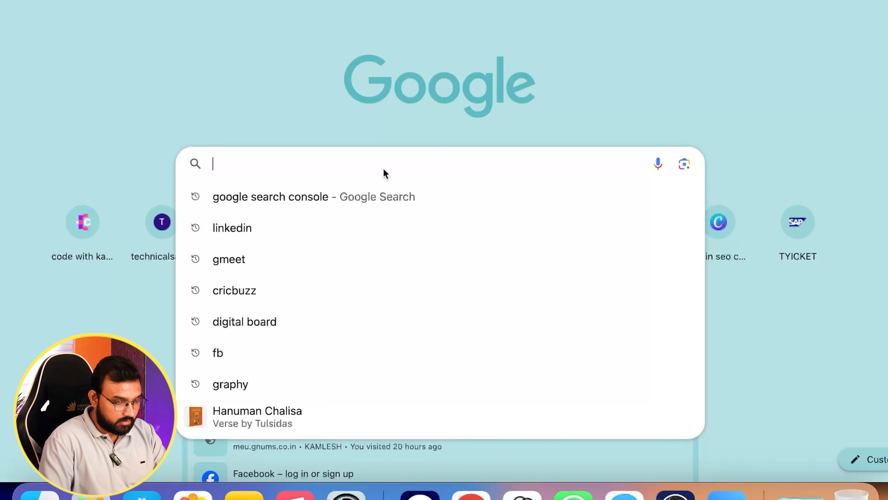
type("bes")
key("BackSpace")
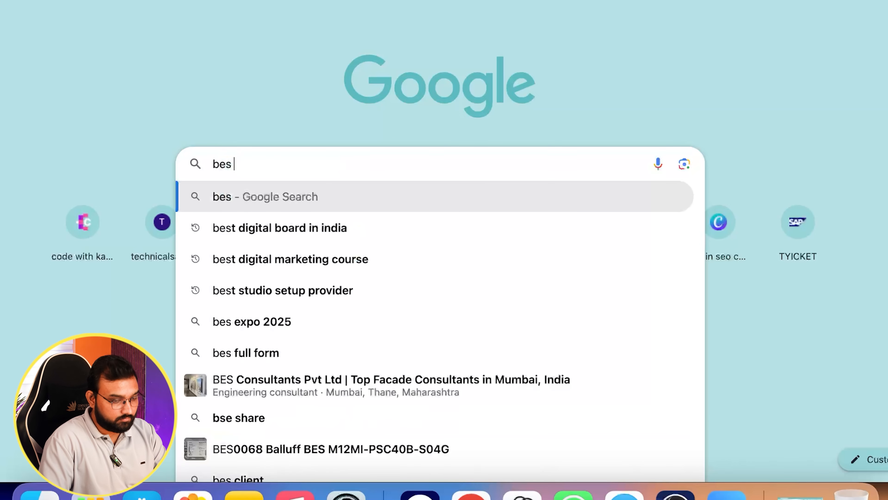
type("t")
key("BackSpace")
key("BackSpace")
key("BackSpace")
key("BackSpace")
key("BackSpace")
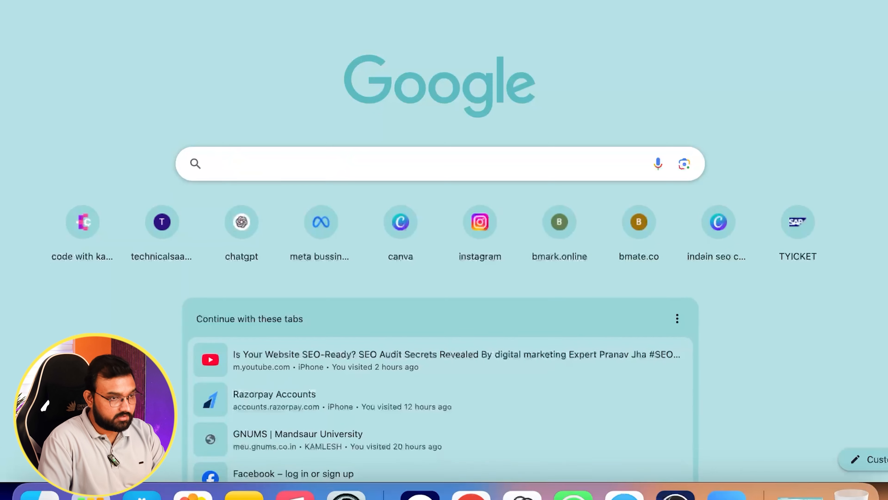
Enter "digital board" as the Google query and review the autocomplete suggestions for keyword ideas
type("digital board")
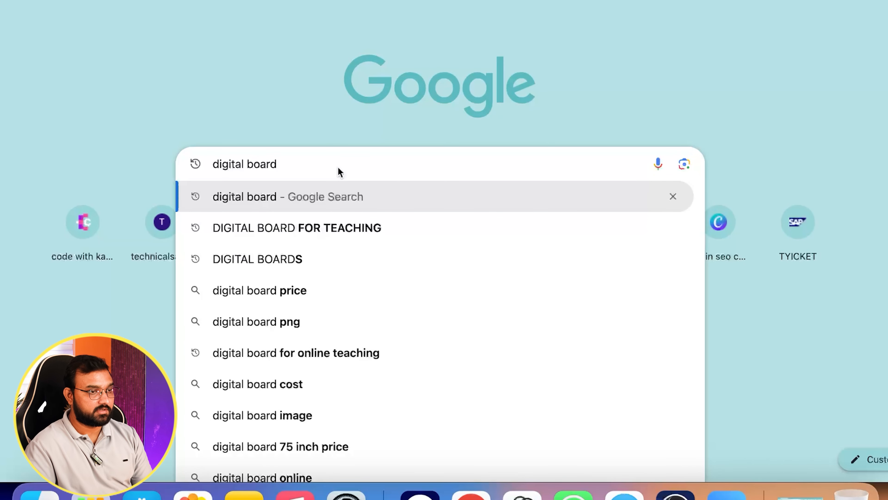
scroll(771, 153, "down", 2)
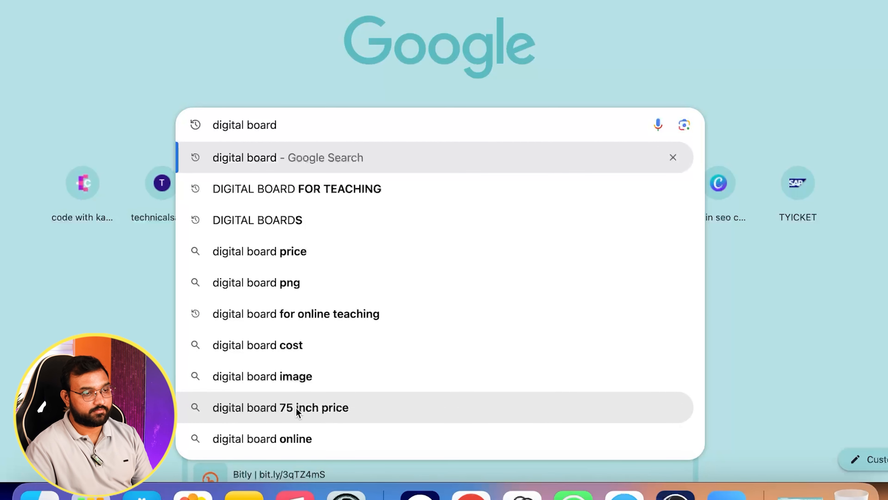
scroll(351, 426, "down", 1)
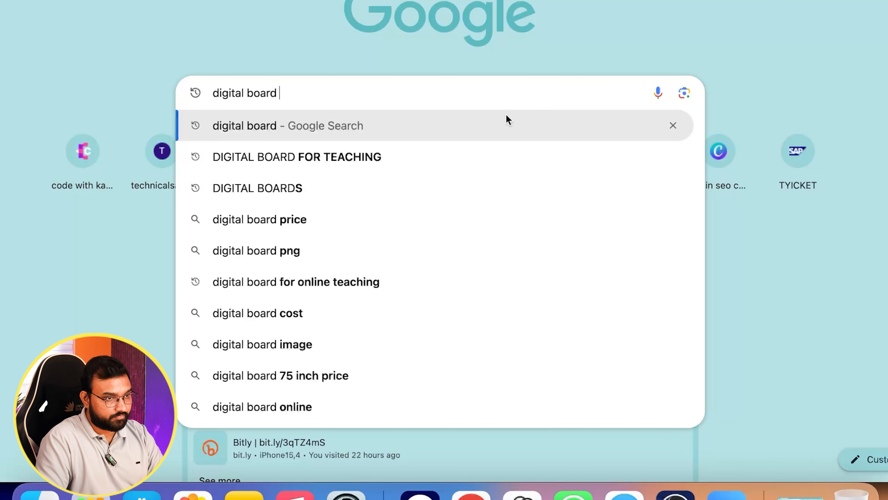
Extend the query to "digital board for online", reviewing the suggestions on the way, and search for the suggested "digital board for online teaching"
type("for")
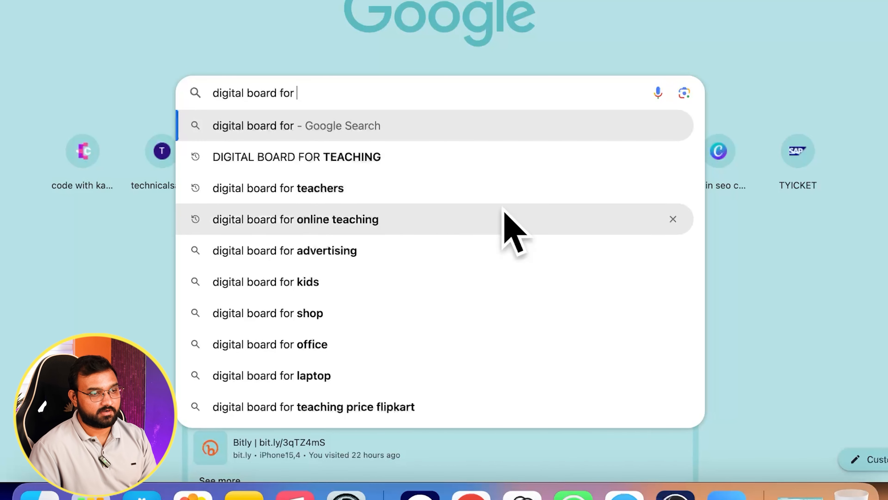
scroll(437, 227, "down", 1)
scroll(322, 262, "down", 1)
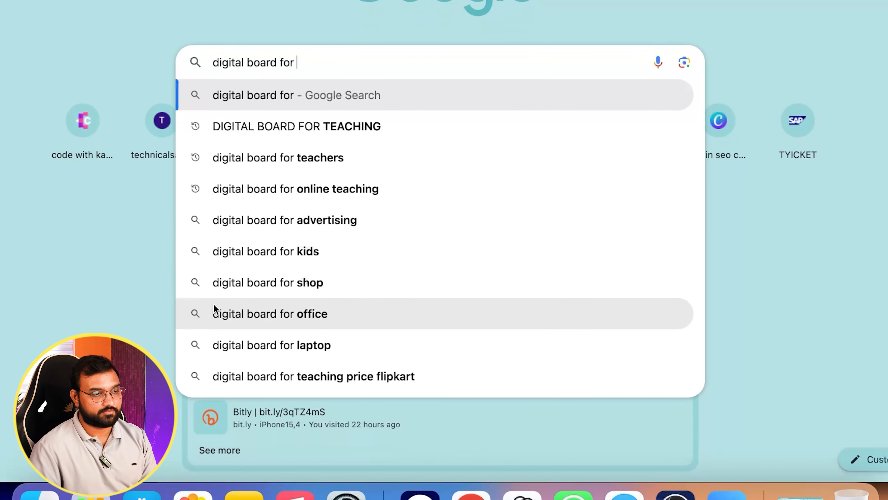
scroll(359, 291, "down", 1)
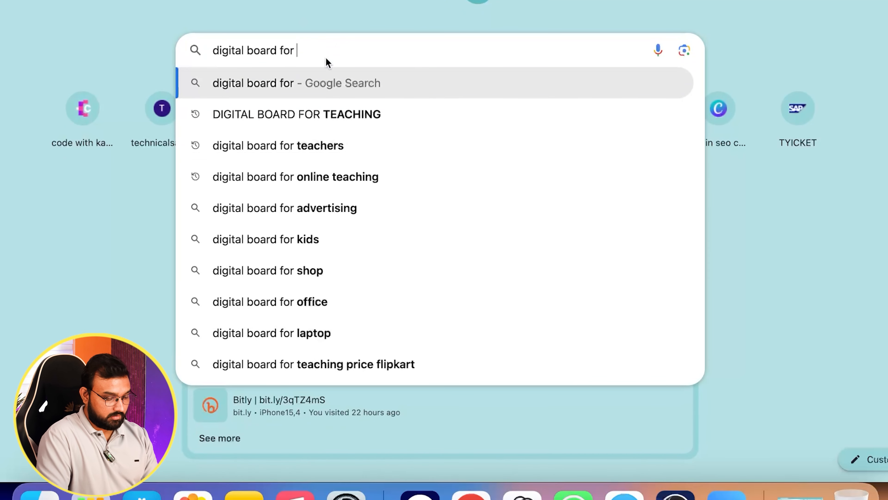
type("online")
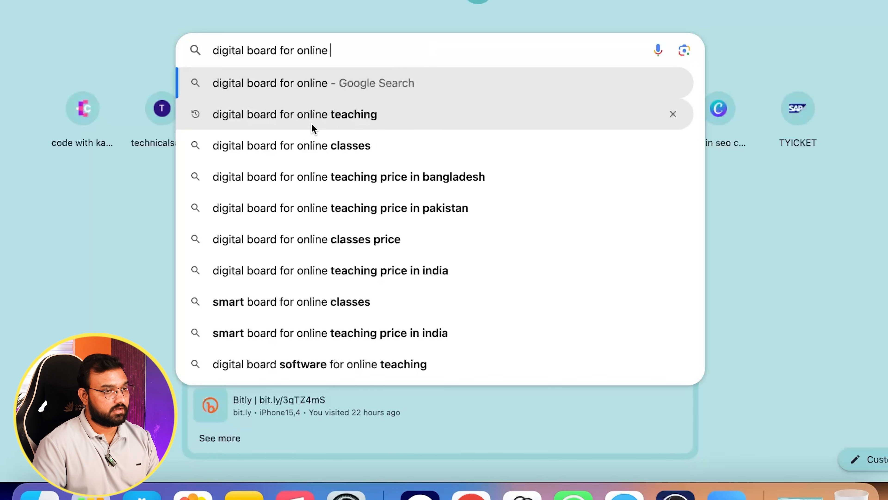
left_click(347, 117)
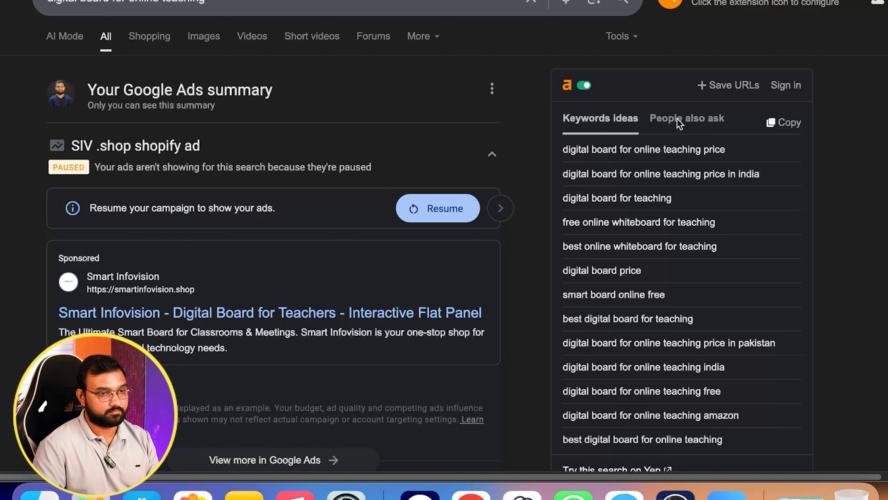
Examine the keyword ideas list beside the search results for related digital board keywords
double_click(690, 118)
triple_click(686, 123)
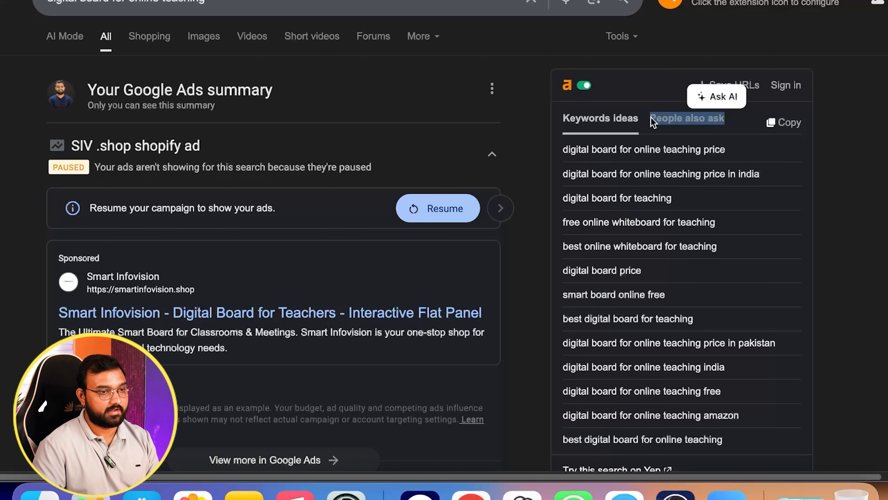
left_click(716, 123)
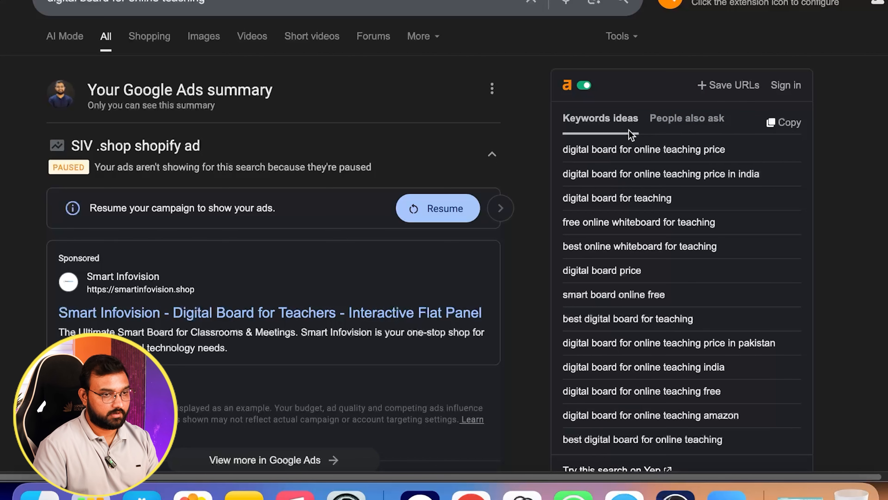
scroll(655, 132, "down", 1)
scroll(644, 153, "down", 3)
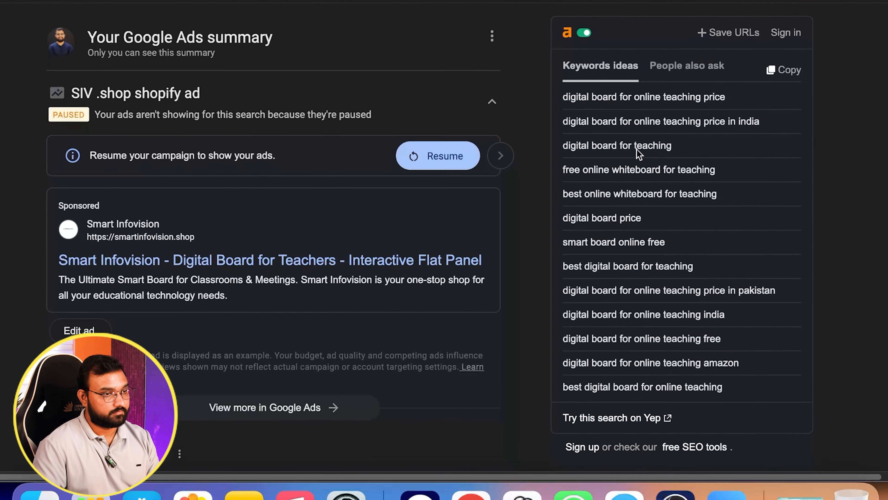
scroll(627, 150, "up", 2)
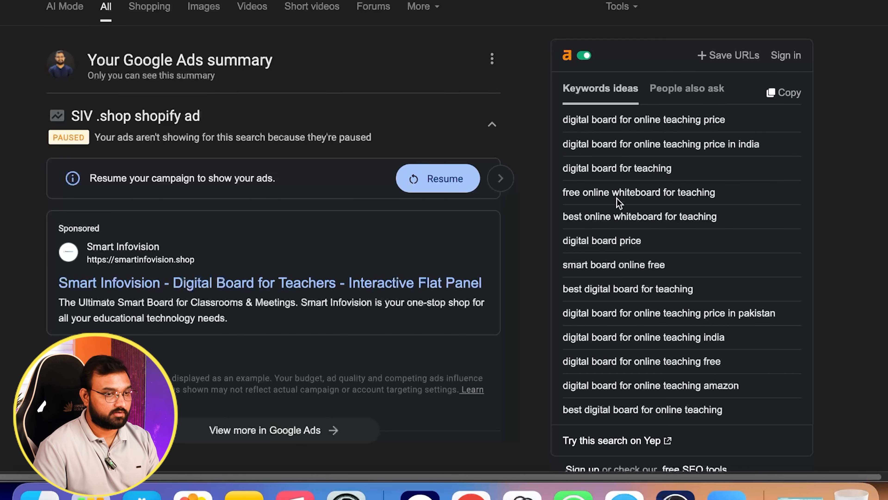
scroll(617, 197, "down", 3)
scroll(614, 198, "down", 2)
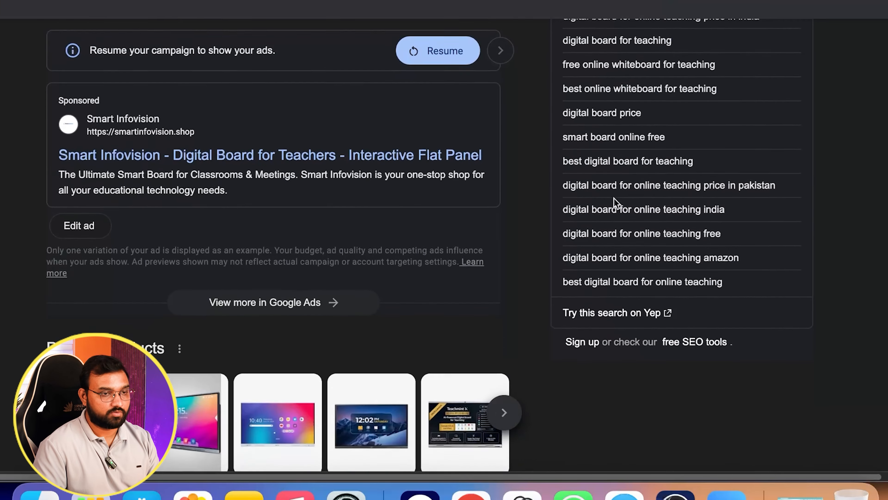
scroll(614, 197, "up", 6)
scroll(614, 197, "down", 1)
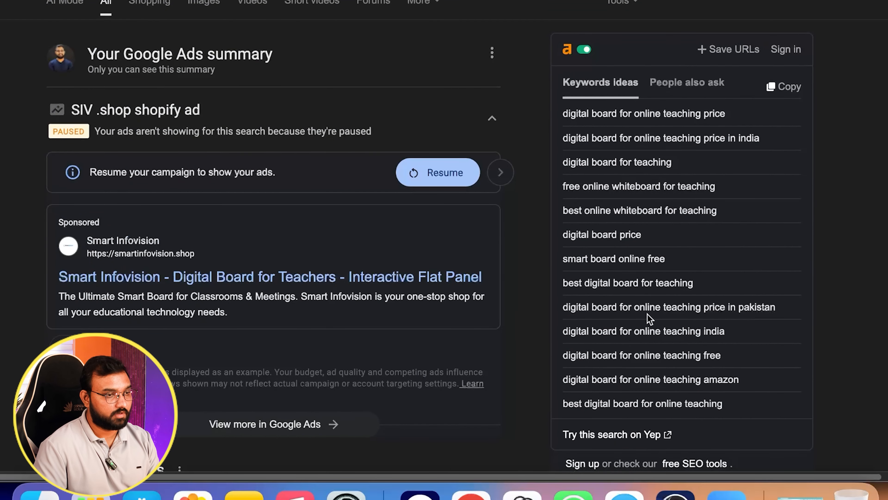
Examine the "People also search for" queries at the end of the results page and compare them with the keyword ideas
scroll(210, 104, "down", 10)
scroll(210, 105, "down", 10)
scroll(210, 109, "up", 3)
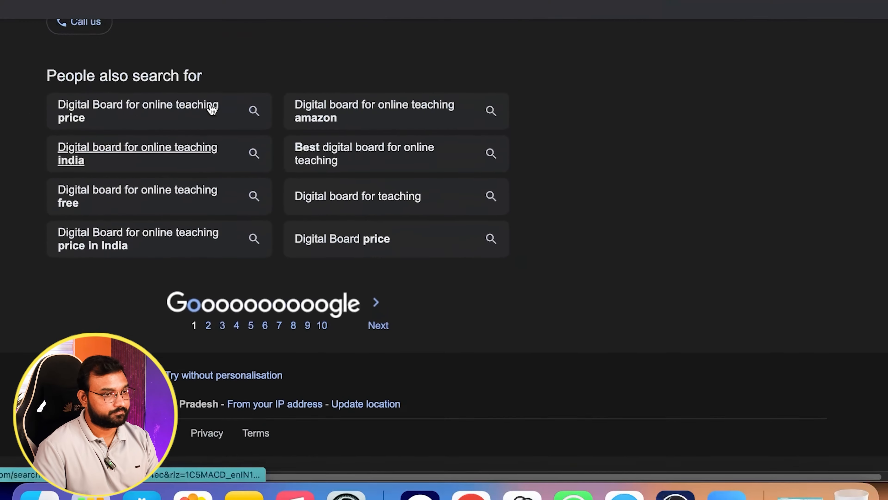
scroll(405, 160, "up", 15)
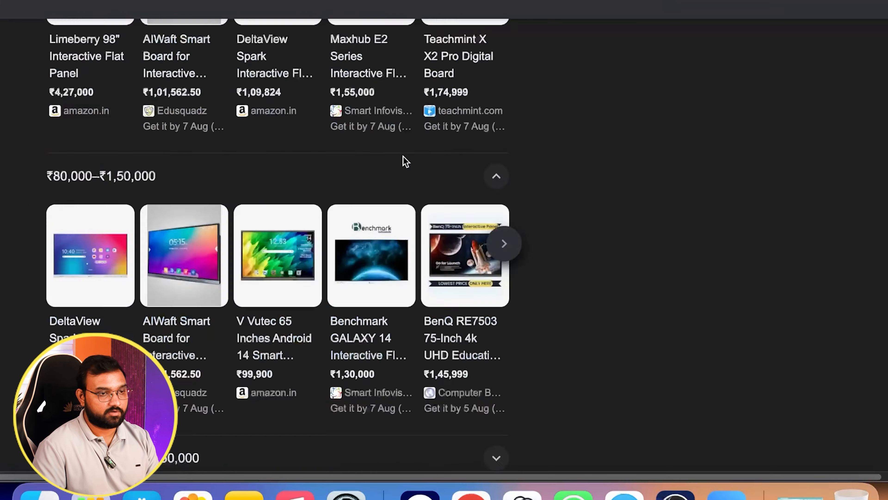
scroll(608, 76, "down", 1)
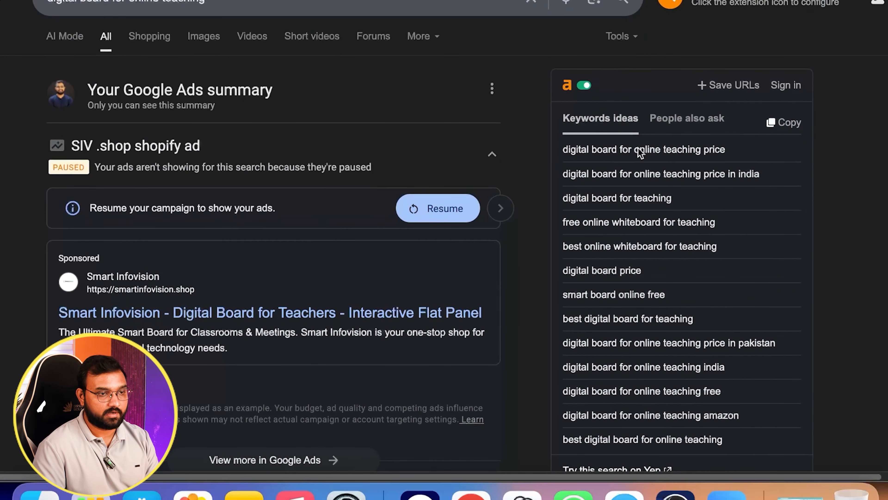
scroll(617, 328, "up", 1)
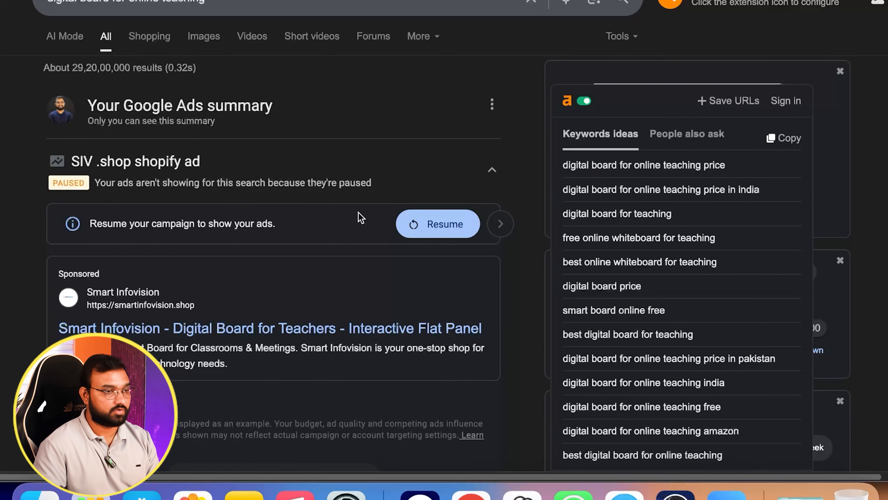
scroll(277, 257, "down", 15)
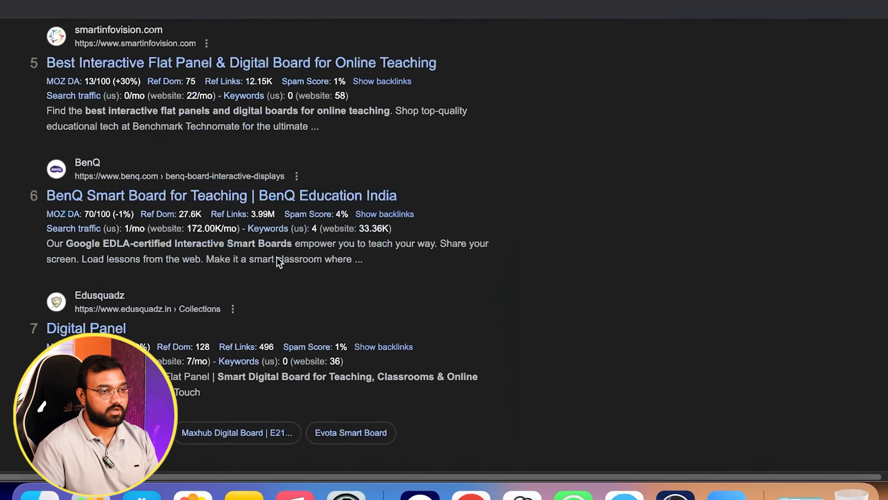
scroll(278, 259, "down", 15)
scroll(279, 261, "up", 3)
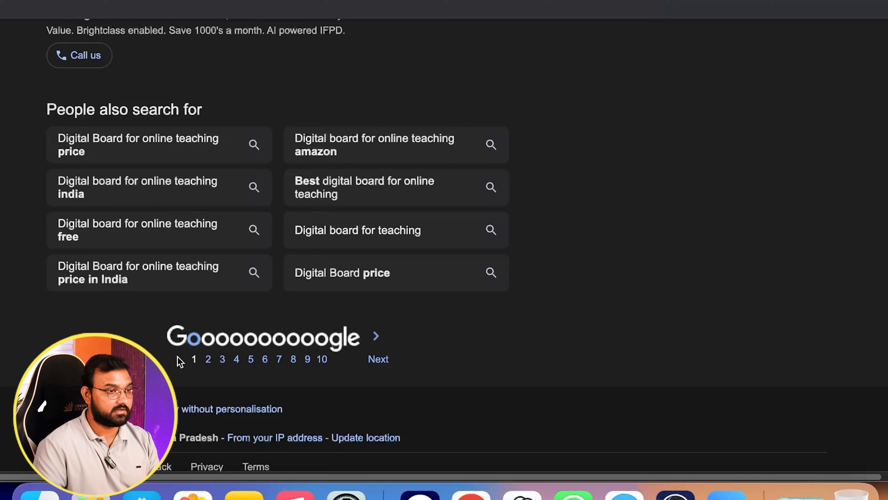
Review the Keywords Everywhere related and long-tail keyword lists beside the results, along with the related searches at the page end
scroll(180, 361, "up", 15)
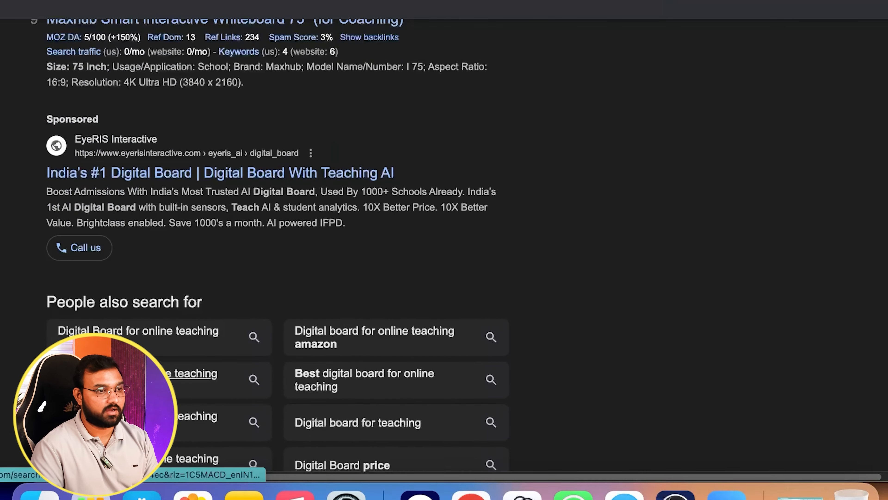
scroll(181, 361, "up", 15)
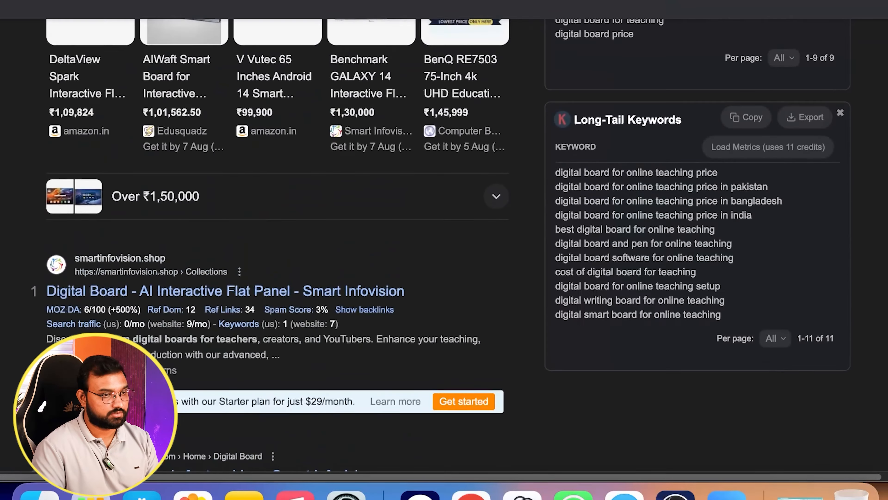
scroll(180, 360, "up", 10)
scroll(180, 360, "down", 8)
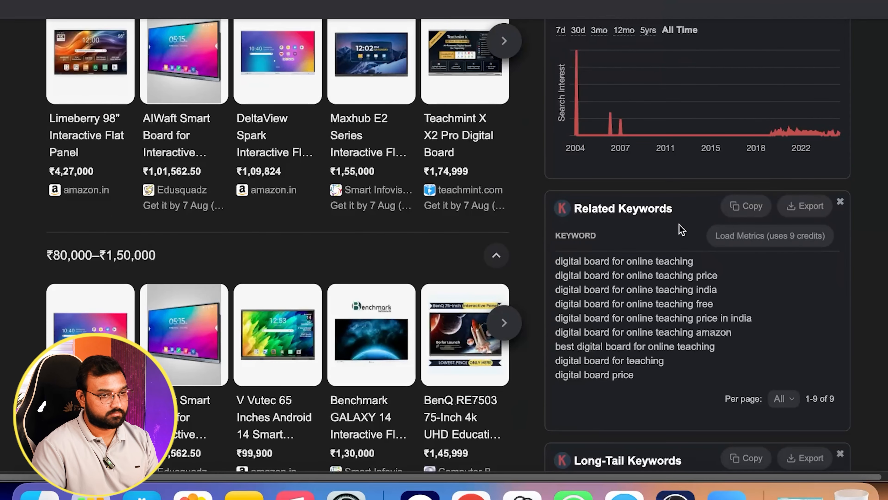
scroll(673, 205, "down", 20)
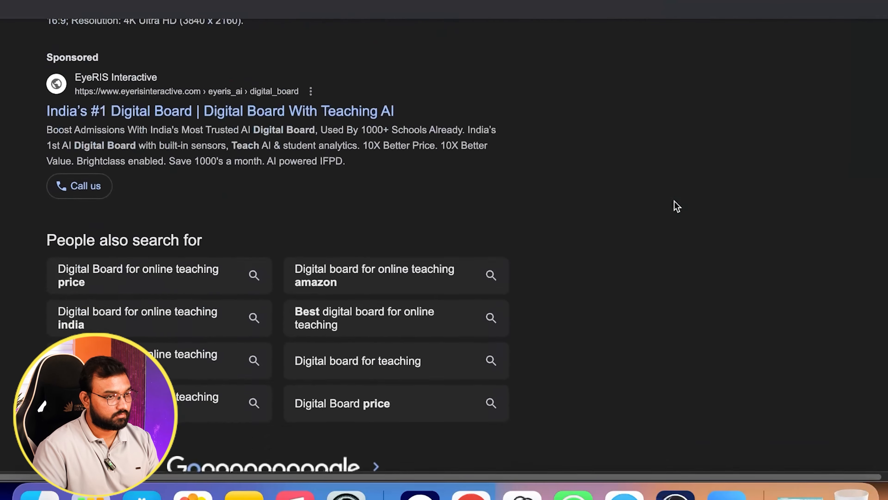
scroll(677, 206, "up", 10)
scroll(677, 206, "up", 10)
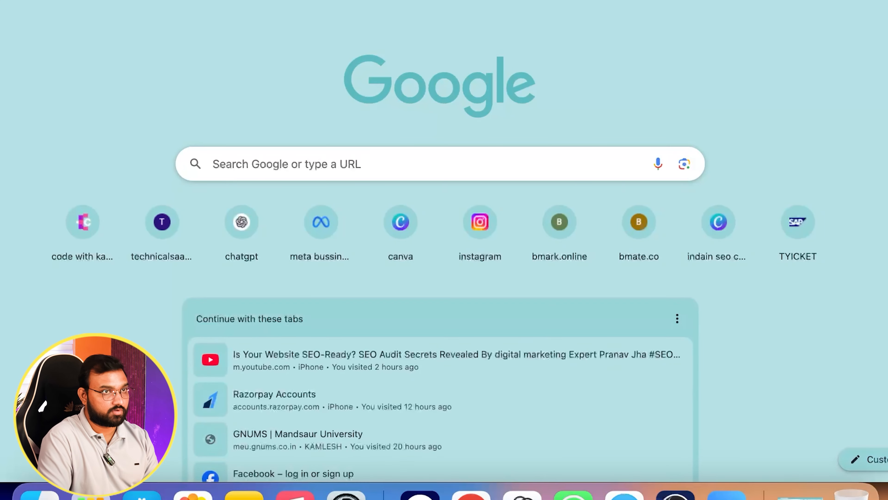
Search Google for "keyword everywhere extension" in the new tab
type("keywo")
type("rd ev")
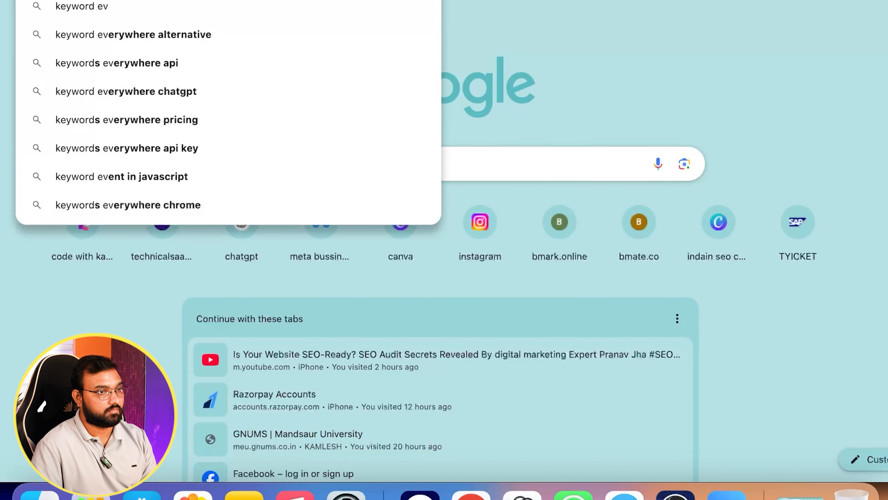
left_click_drag(410, 0, 447, 40)
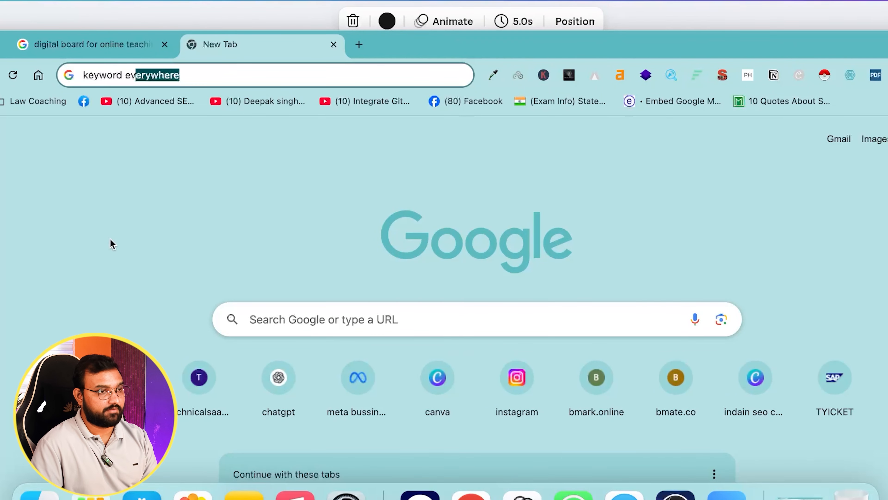
type("erywhere extension")
key("Return")
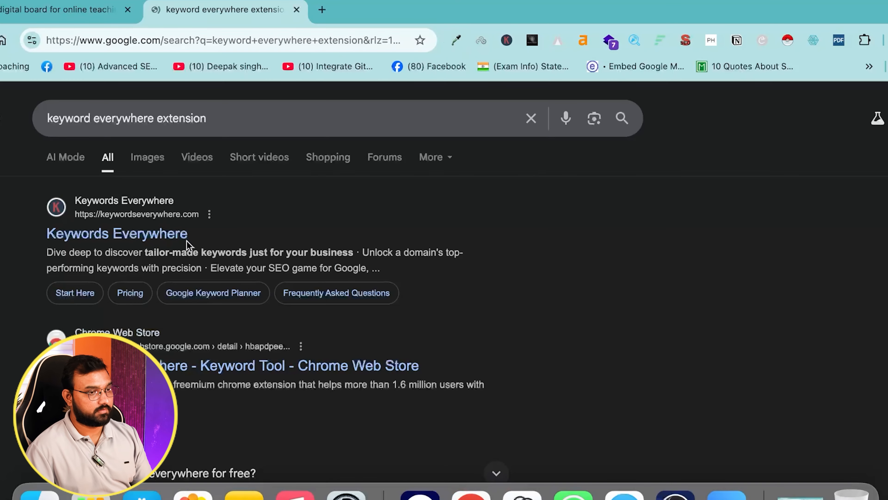
Open the Keywords Everywhere website from the results, look through its home page, and close its tab
left_click(116, 257)
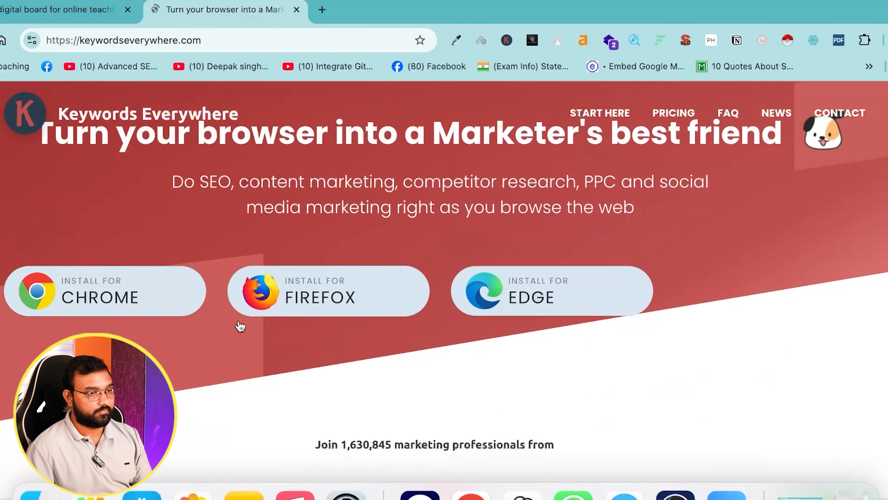
scroll(240, 326, "down", 15)
scroll(704, 323, "up", 15)
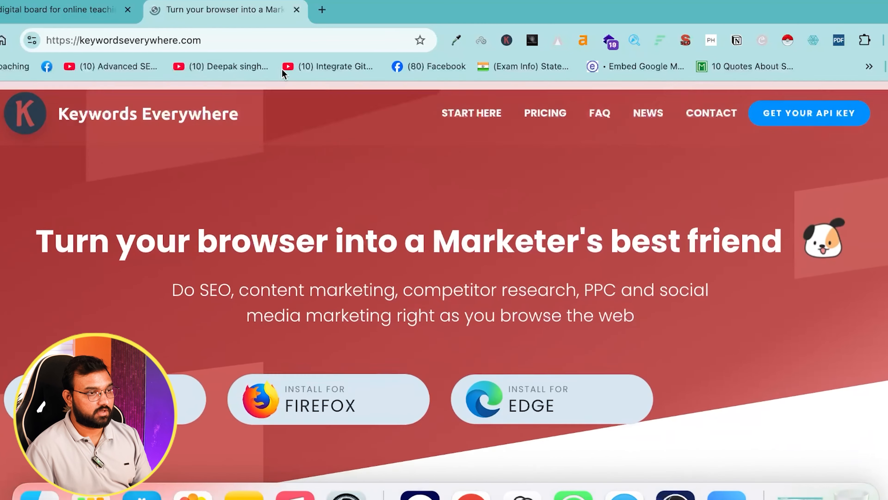
left_click(297, 10)
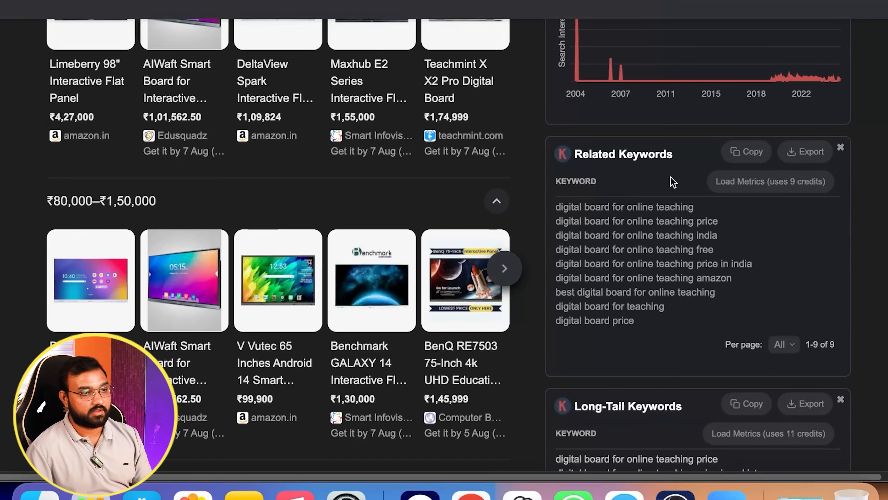
Compare the Ahrefs keyword ideas with the Keywords Everywhere related and long-tail keyword lists for "digital board for online teaching"
scroll(670, 183, "up", 15)
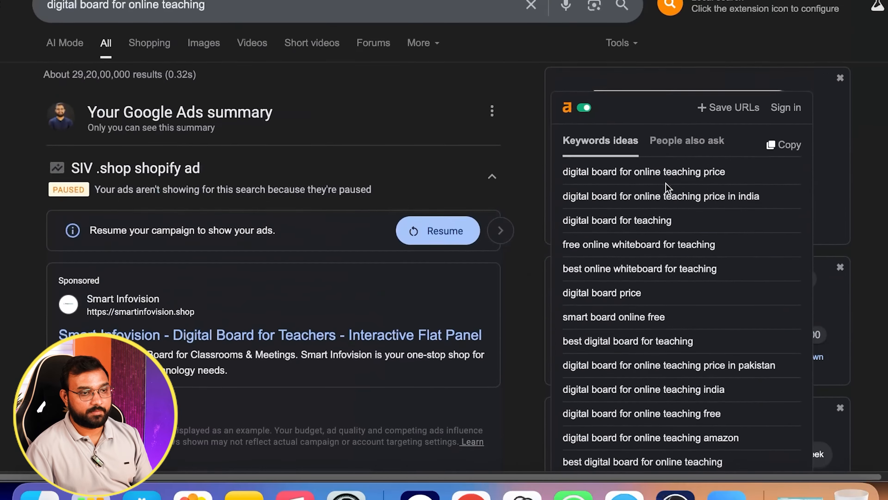
scroll(735, 162, "down", 3)
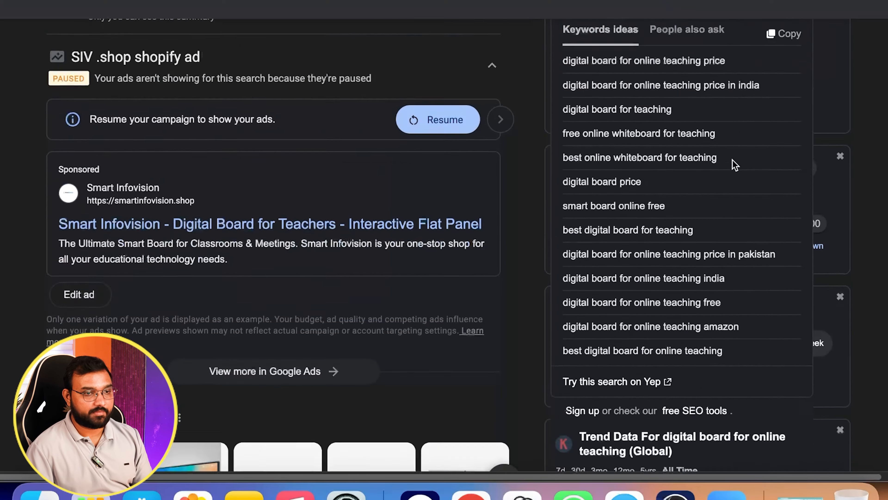
scroll(734, 162, "down", 12)
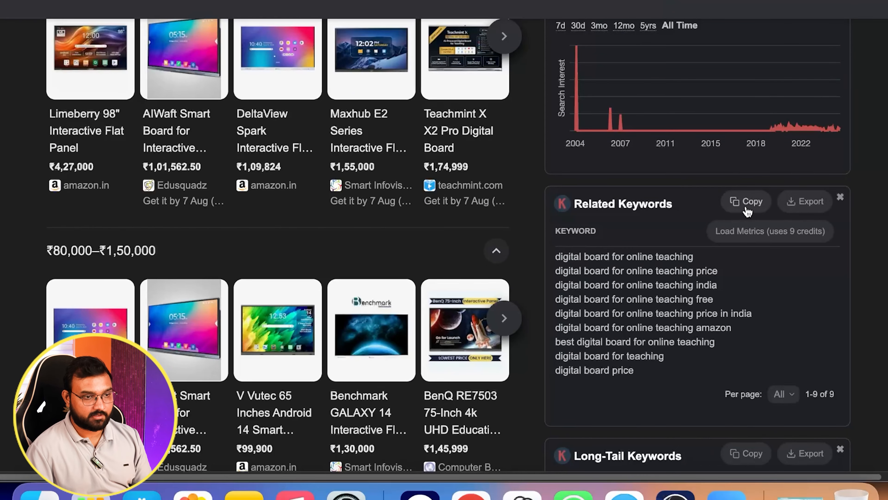
scroll(725, 213, "down", 6)
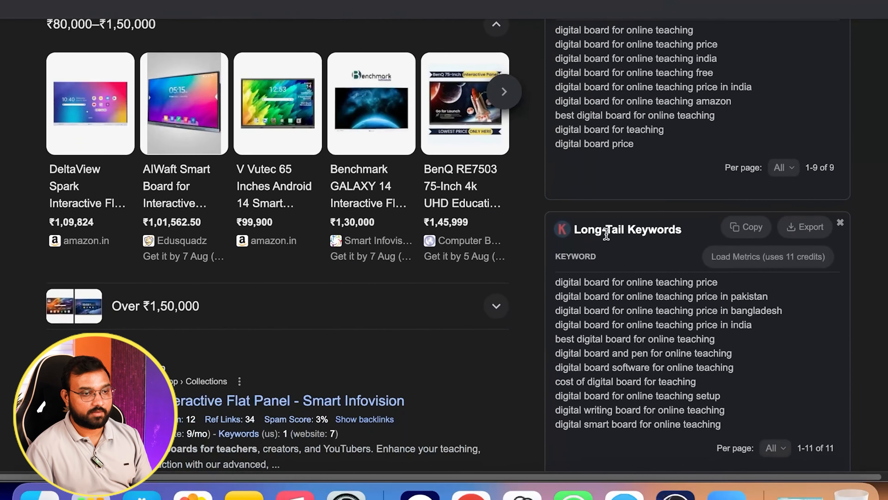
scroll(640, 226, "down", 6)
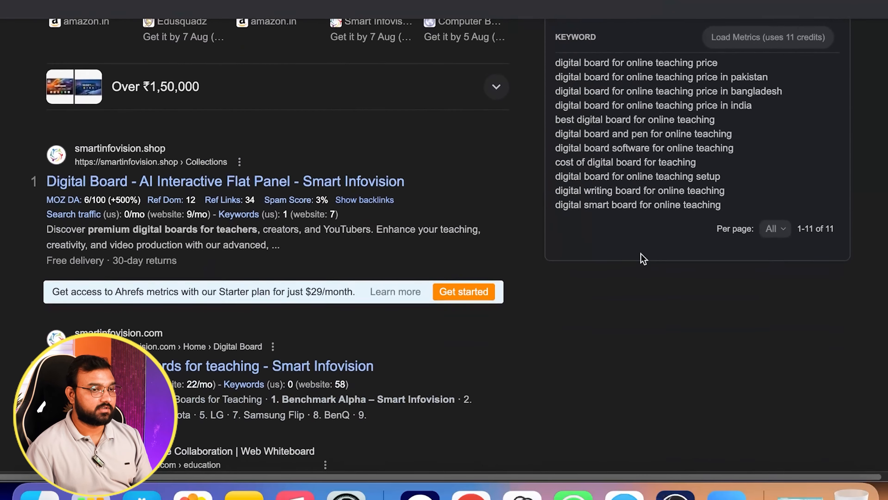
scroll(643, 259, "up", 20)
scroll(642, 258, "down", 2)
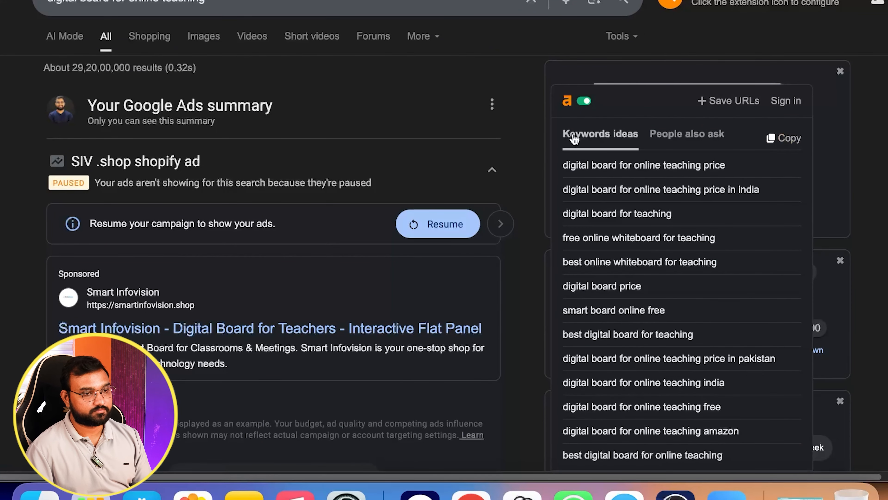
scroll(692, 130, "down", 15)
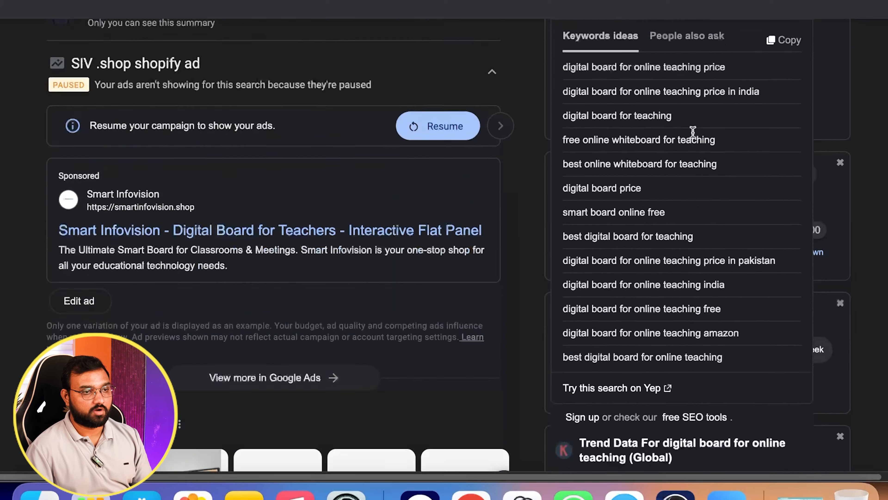
scroll(695, 137, "down", 10)
scroll(694, 139, "up", 5)
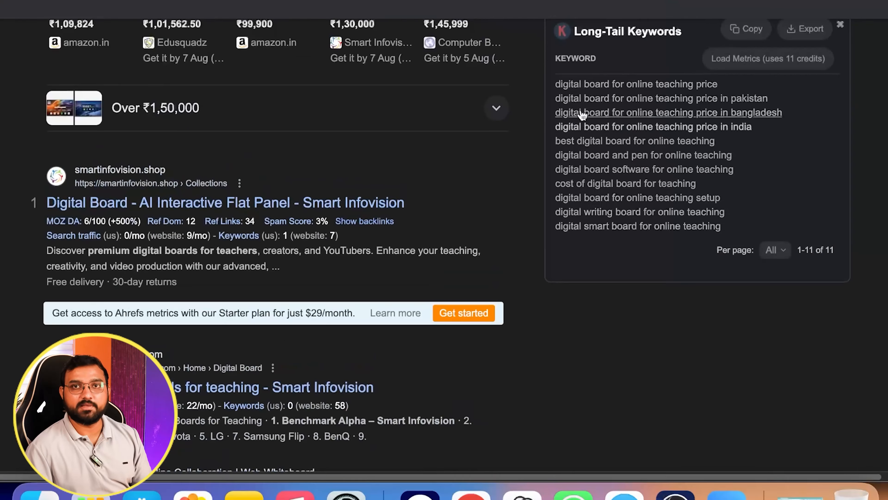
scroll(660, 87, "up", 15)
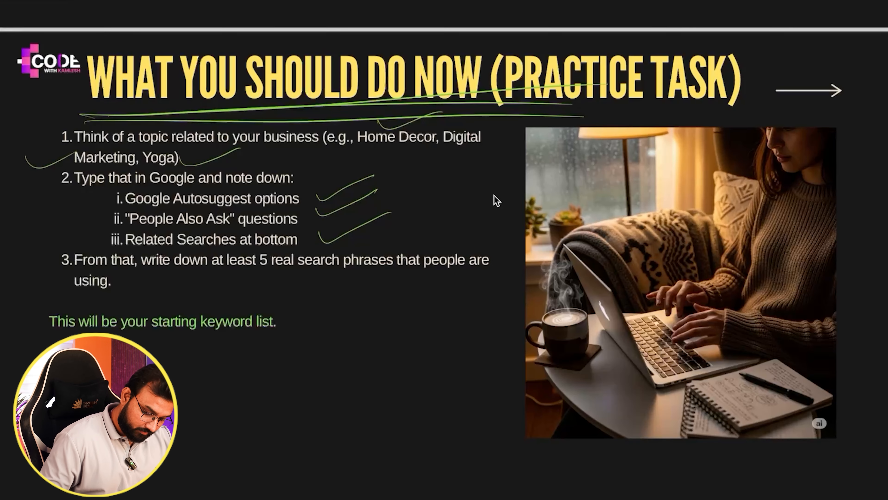
scroll(497, 201, "down", 10)
scroll(497, 200, "up", 2)
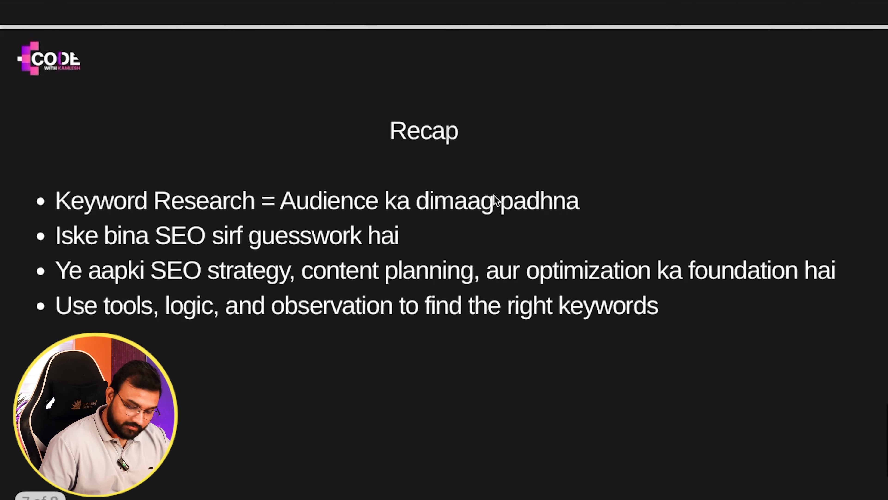